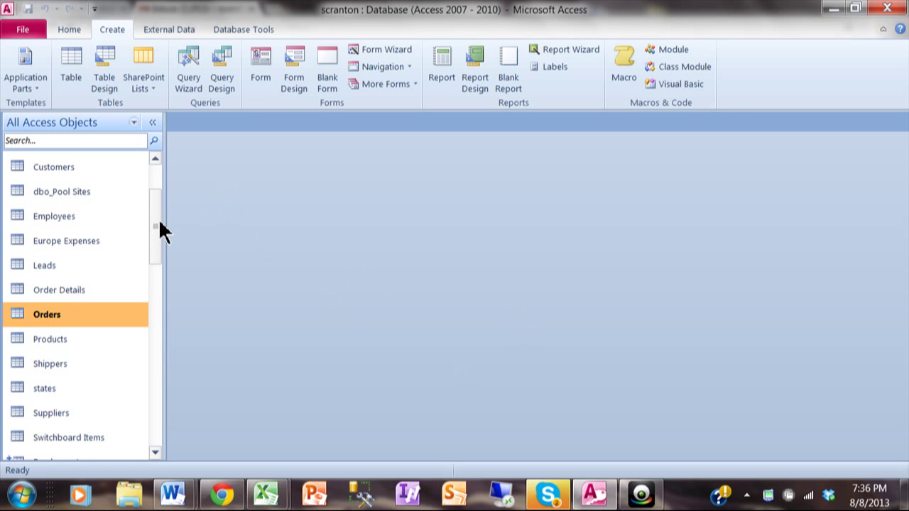
# Open the Customers table in Datasheet view to browse its 92 customer records
pyautogui.moveTo(158, 219); pyautogui.dragTo(159, 192)
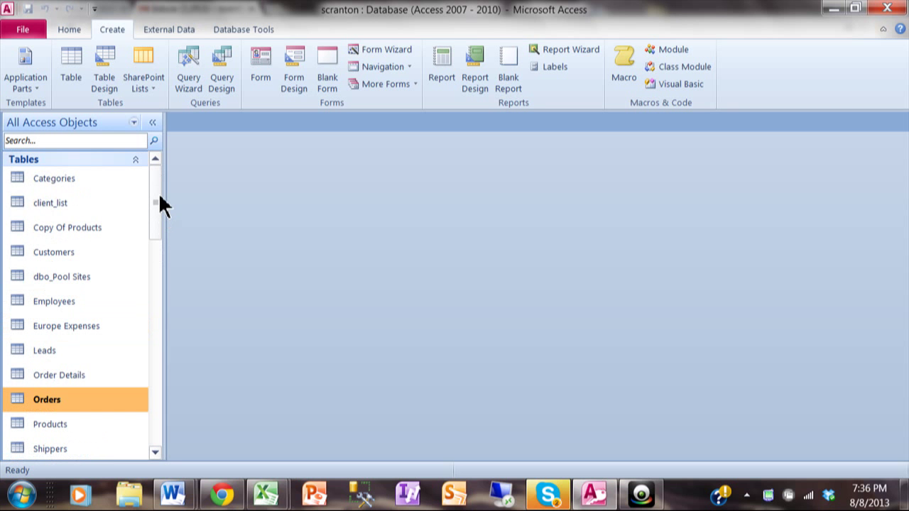
pyautogui.doubleClick(69, 253)
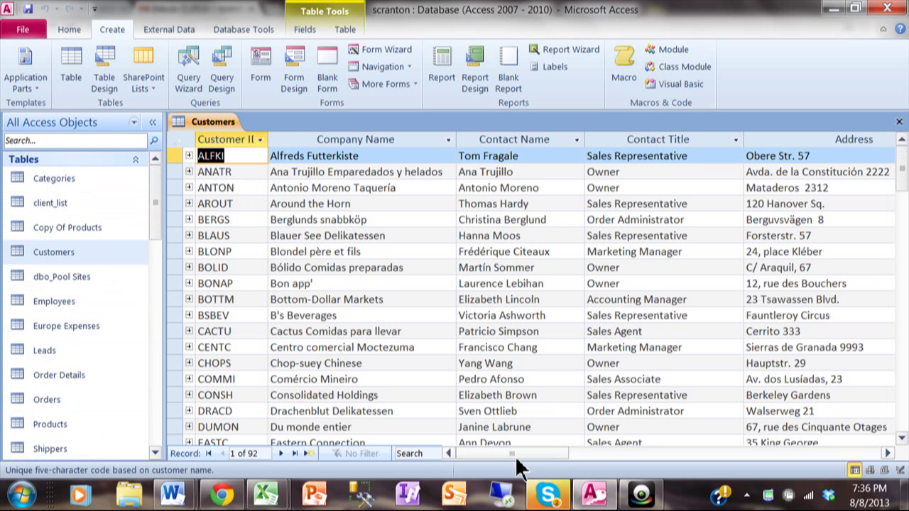
pyautogui.moveTo(515, 455); pyautogui.dragTo(493, 451)
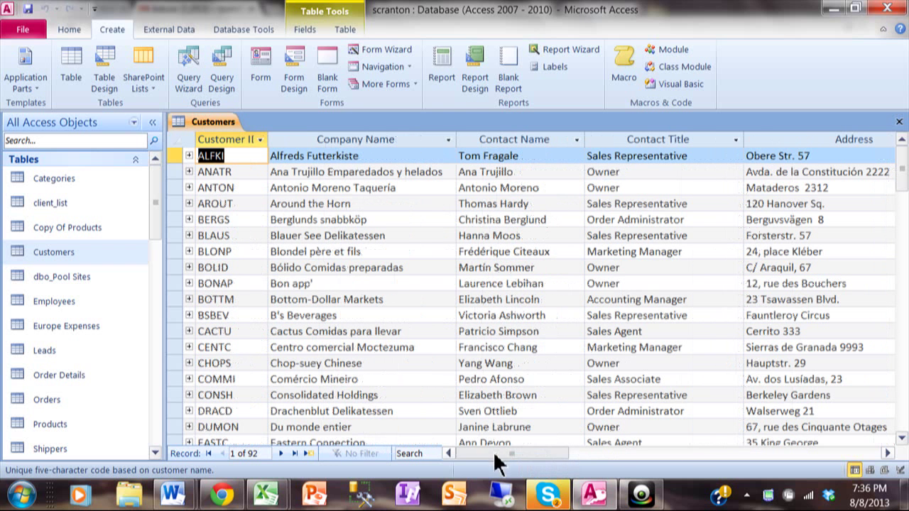
# Close the Customers datasheet tab so the scranton database has nothing open
pyautogui.click(899, 123)
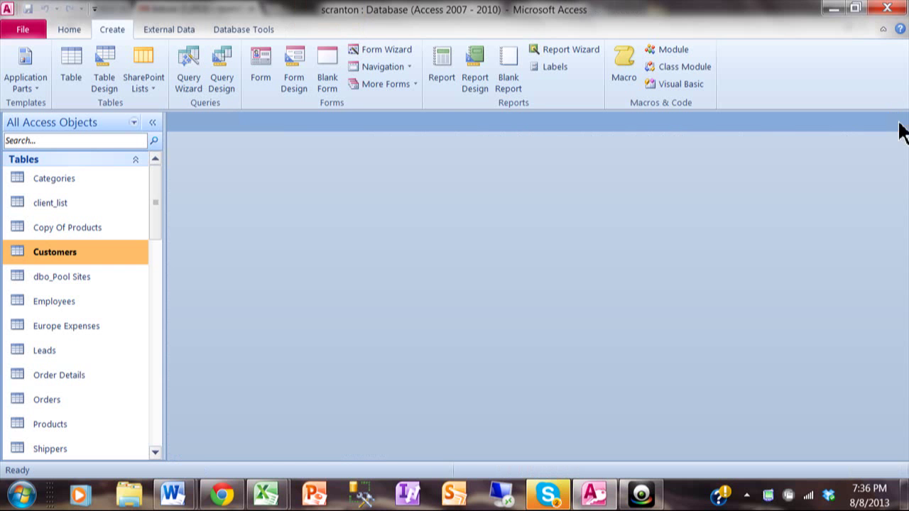
# Start the Label Wizard and pick Avery sheet-feed product 5160 (1" x 2 5/8", 3 across) in English units
pyautogui.click(553, 67)
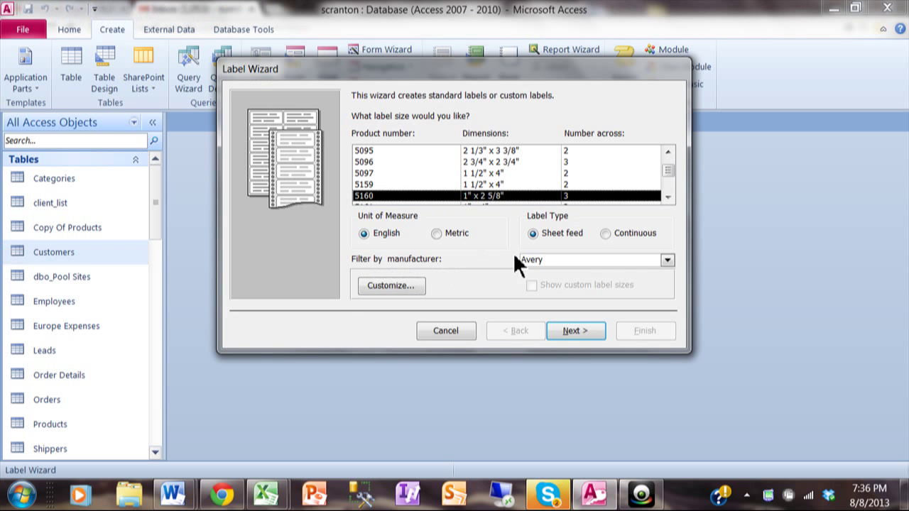
pyautogui.click(667, 260)
pyautogui.moveTo(668, 286); pyautogui.dragTo(671, 254)
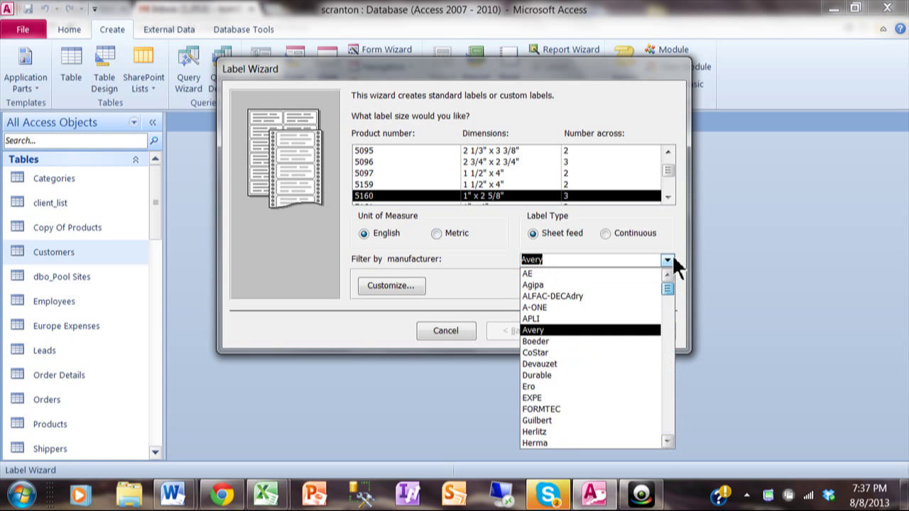
pyautogui.click(549, 331)
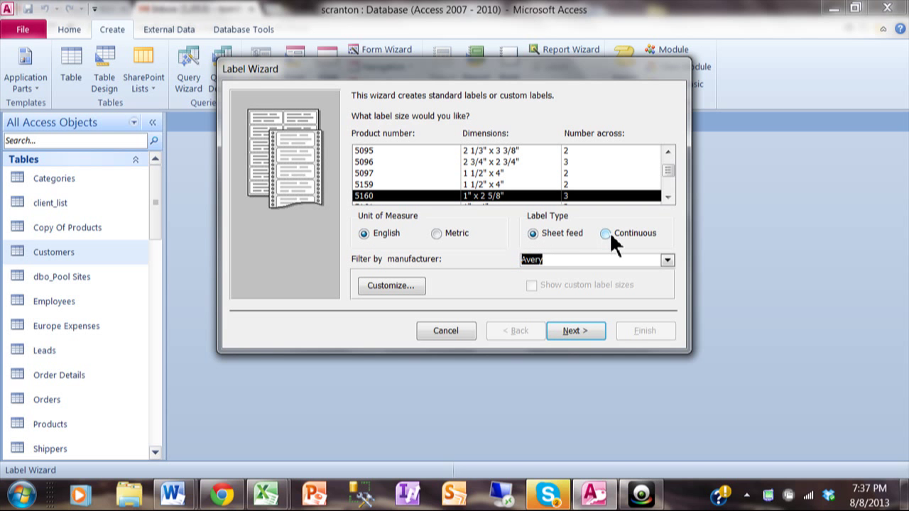
pyautogui.click(538, 238)
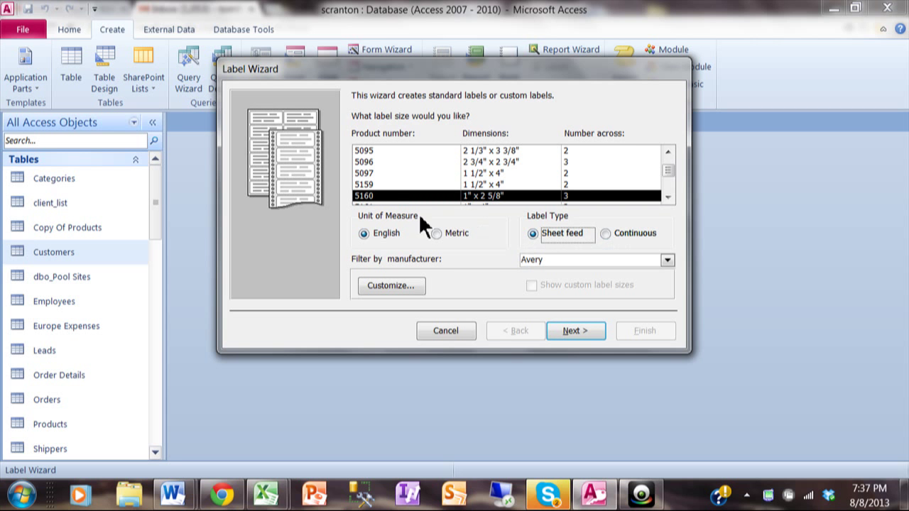
pyautogui.click(365, 233)
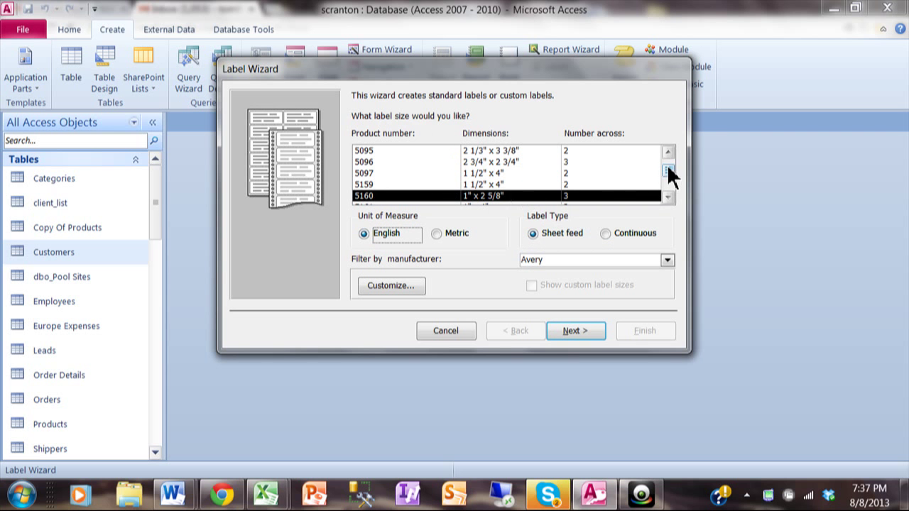
pyautogui.moveTo(667, 168); pyautogui.dragTo(669, 152)
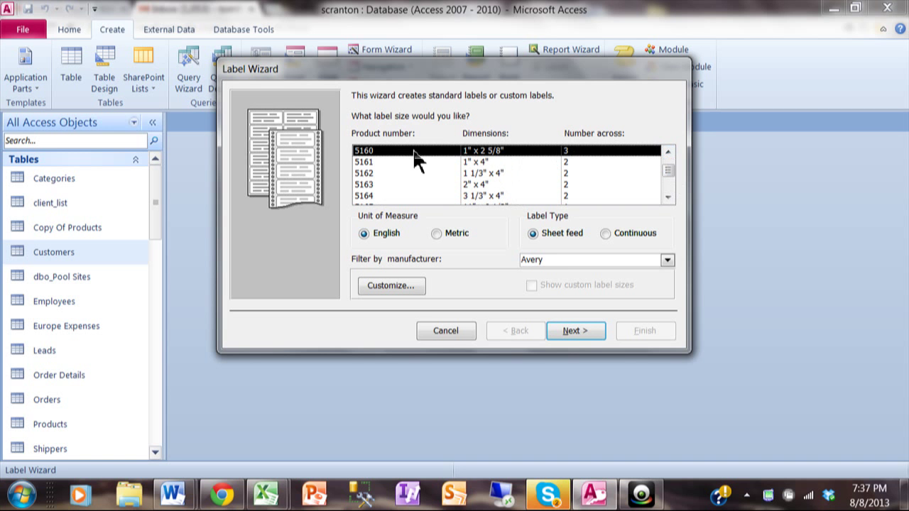
# Accept Arial 8 pt Light black label text and advance to the label layout page
pyautogui.click(570, 332)
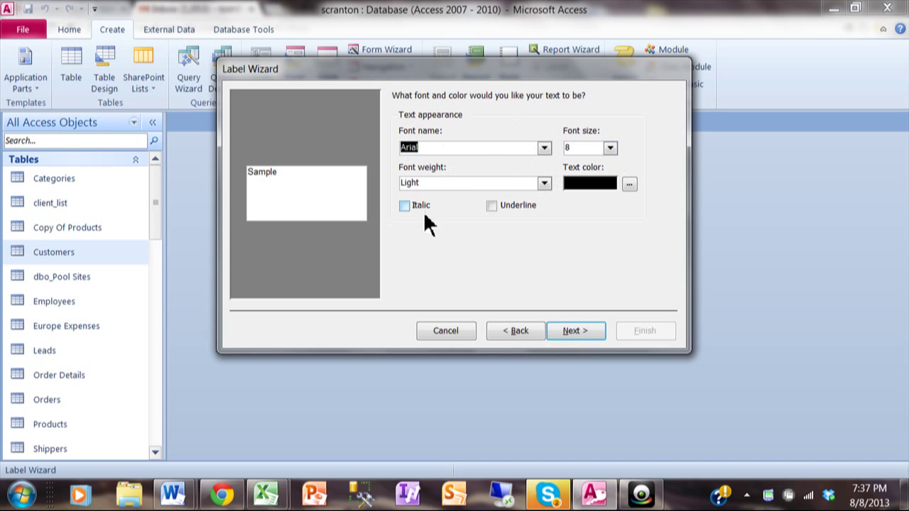
pyautogui.click(576, 333)
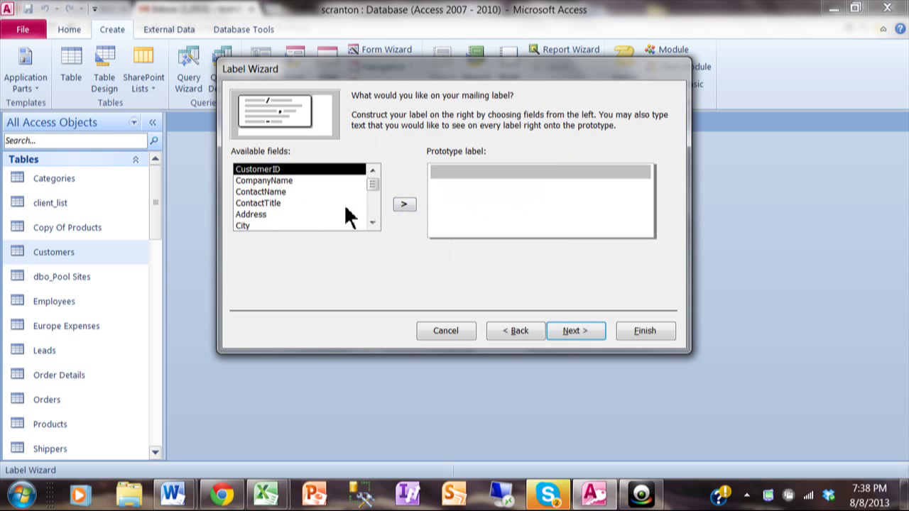
# Put CompanyName on the first label line and Address on the second
pyautogui.click(286, 181)
pyautogui.doubleClick(286, 183)
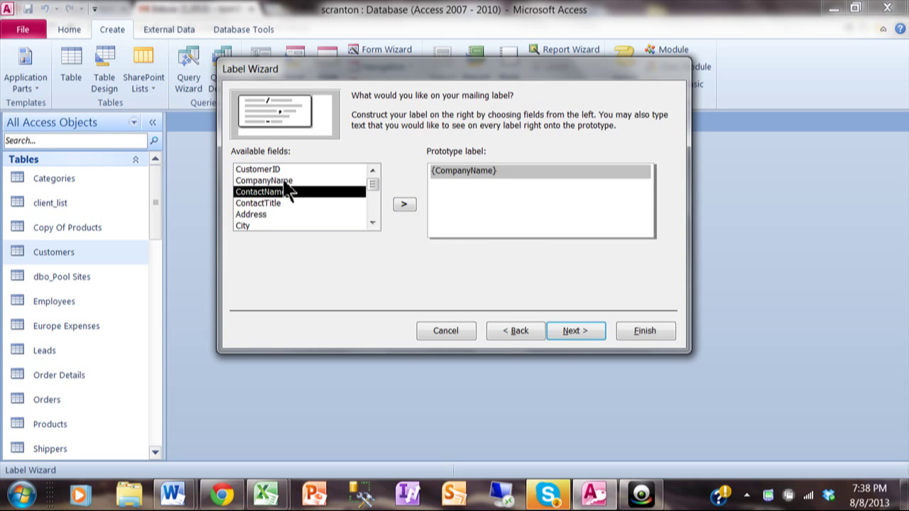
pyautogui.press('Return')
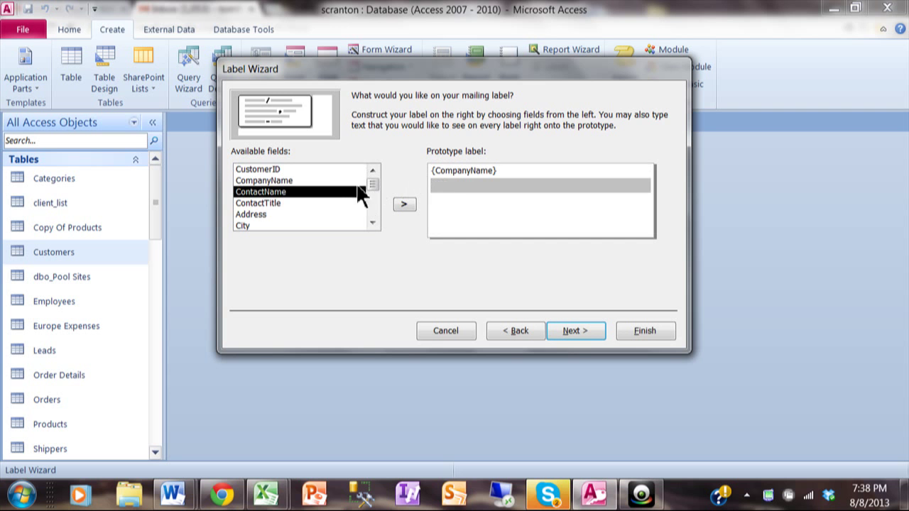
pyautogui.doubleClick(260, 216)
# Build the third label line as 'City, Region PostalCode'
pyautogui.click(456, 212)
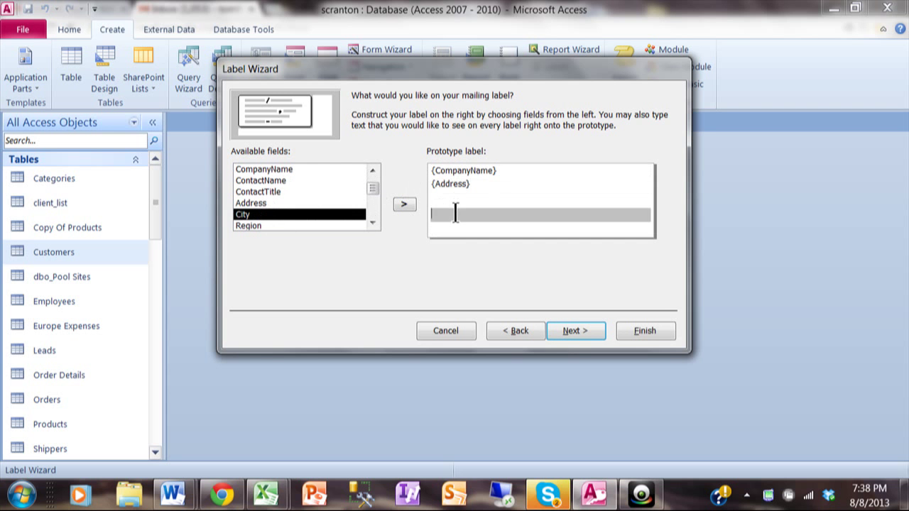
pyautogui.click(451, 200)
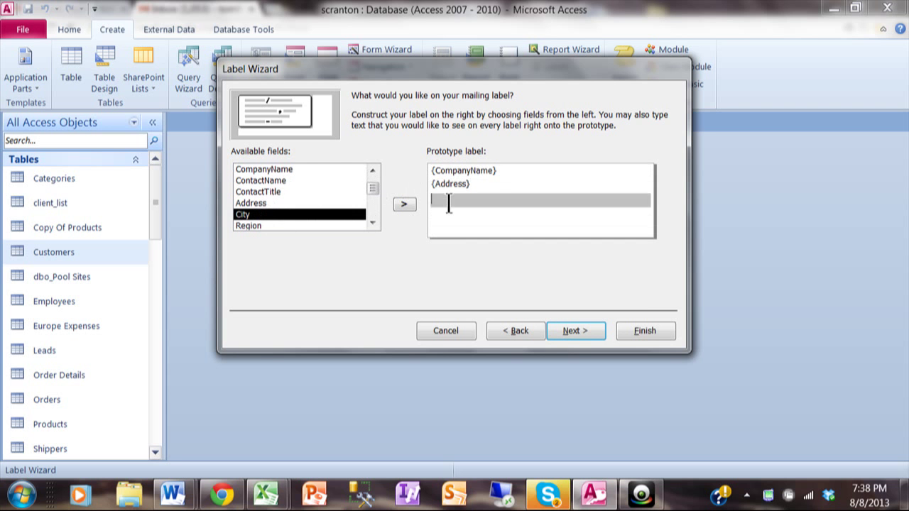
pyautogui.doubleClick(276, 214)
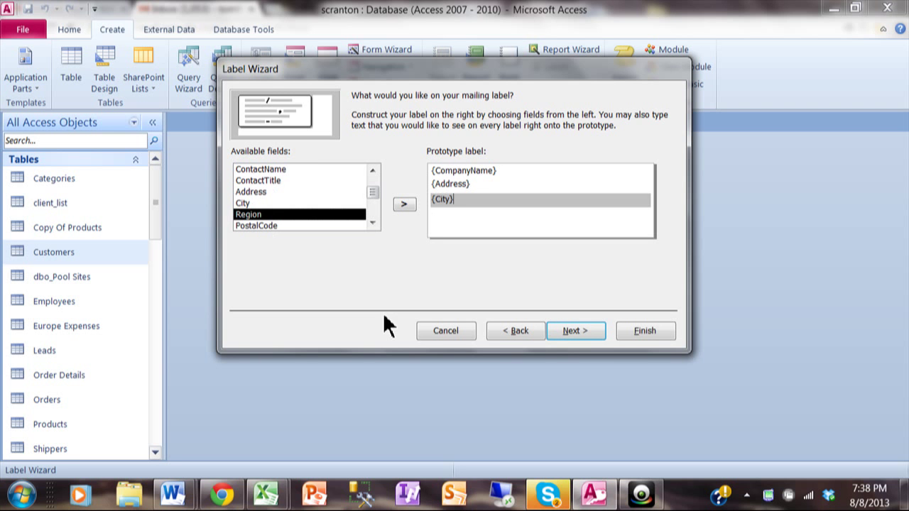
pyautogui.write(',')
pyautogui.doubleClick(264, 214)
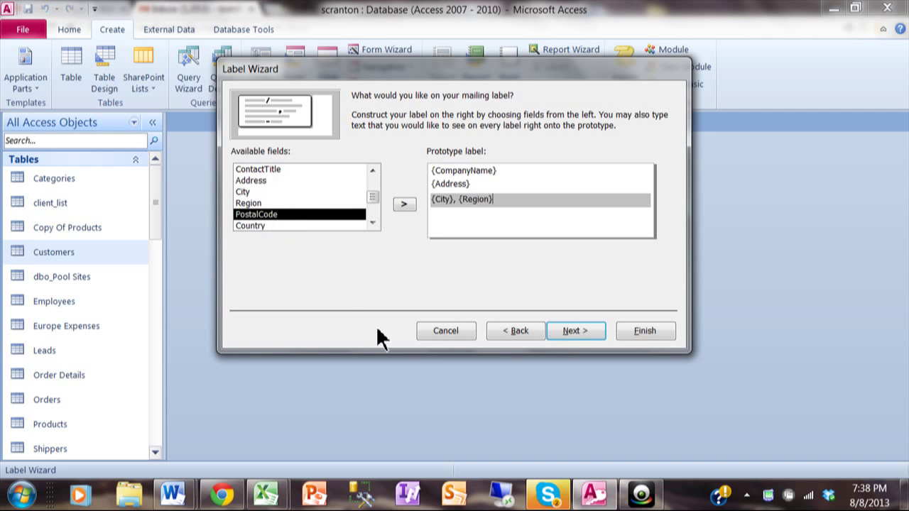
pyautogui.doubleClick(283, 215)
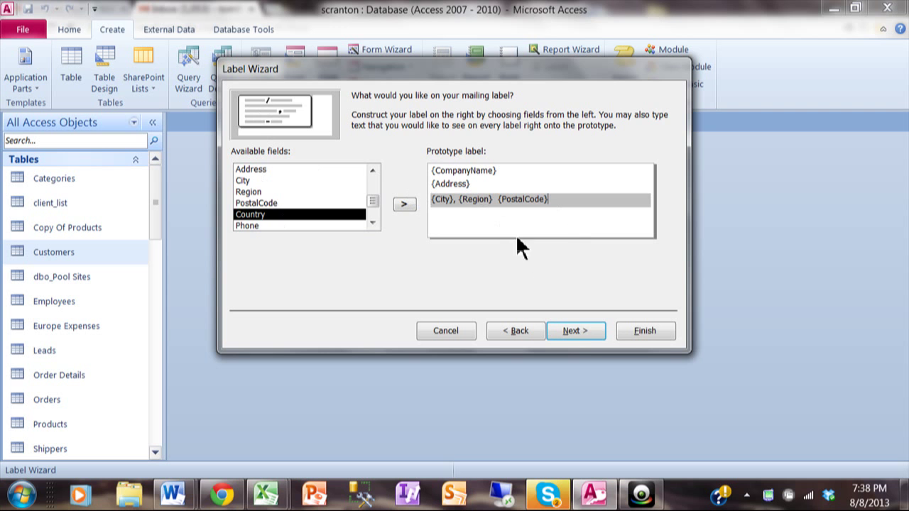
pyautogui.click(578, 328)
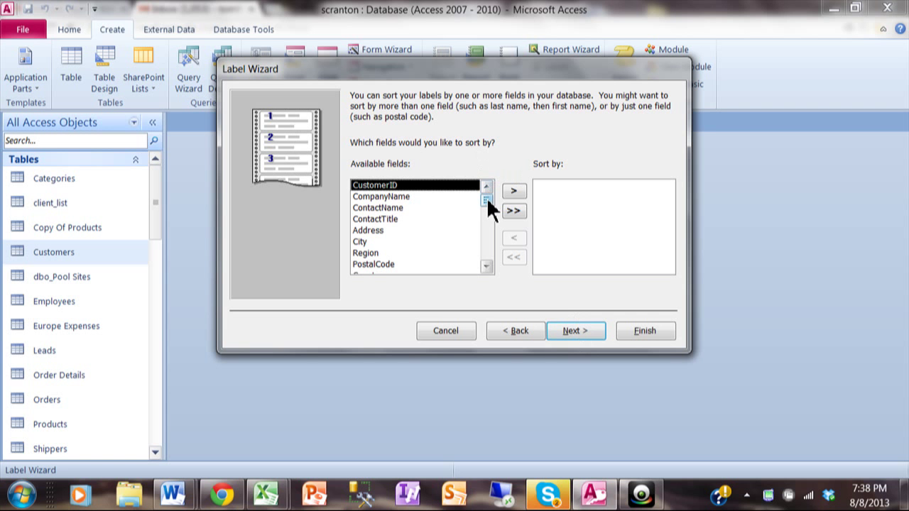
# Move PostalCode into the Sort by list and continue to the naming page
pyautogui.moveTo(486, 201); pyautogui.dragTo(488, 208)
pyautogui.moveTo(486, 198); pyautogui.dragTo(477, 212)
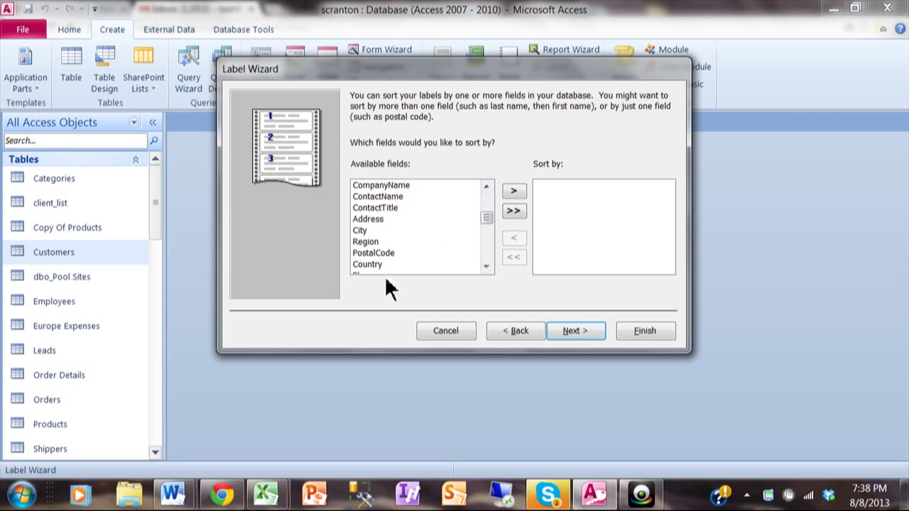
pyautogui.click(387, 255)
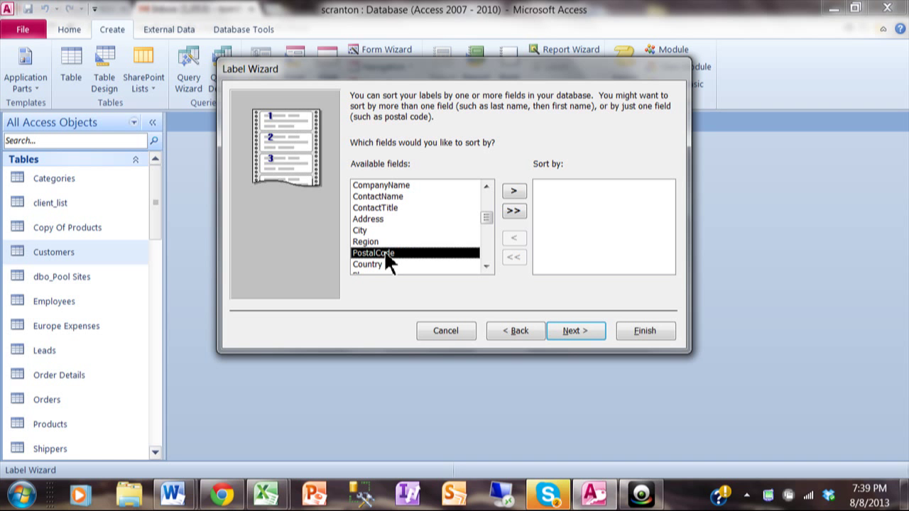
pyautogui.doubleClick(386, 256)
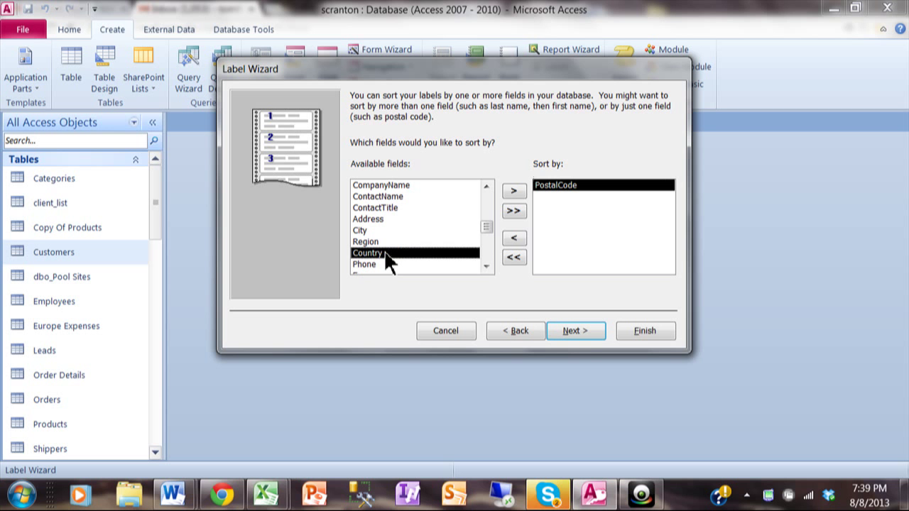
pyautogui.click(577, 334)
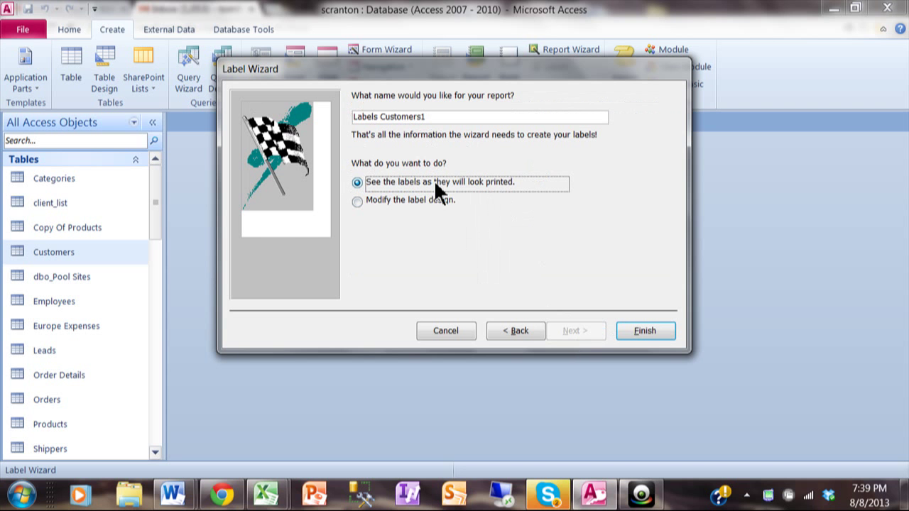
# Finish the wizard, keeping the name Labels Customers1 and the print-preview option
pyautogui.click(637, 333)
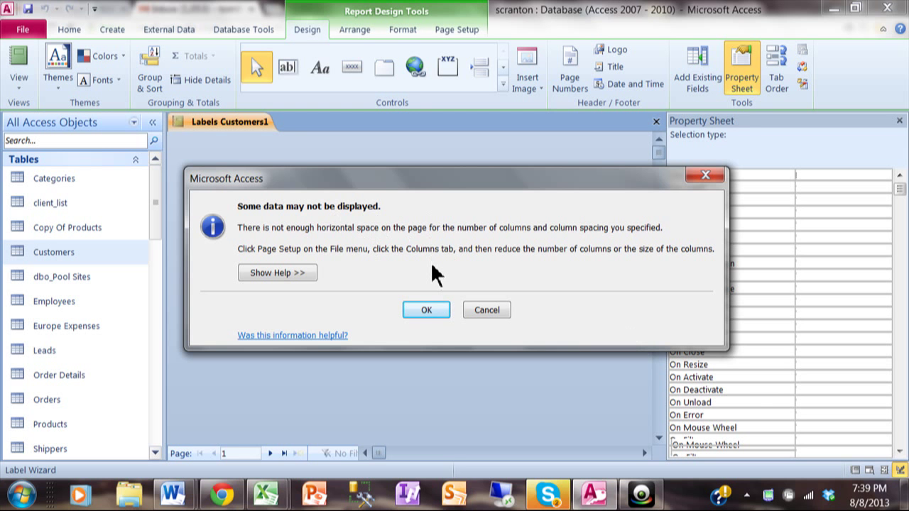
# Dismiss the data warning, scroll through the three-across label preview, then close Print Preview
pyautogui.click(426, 313)
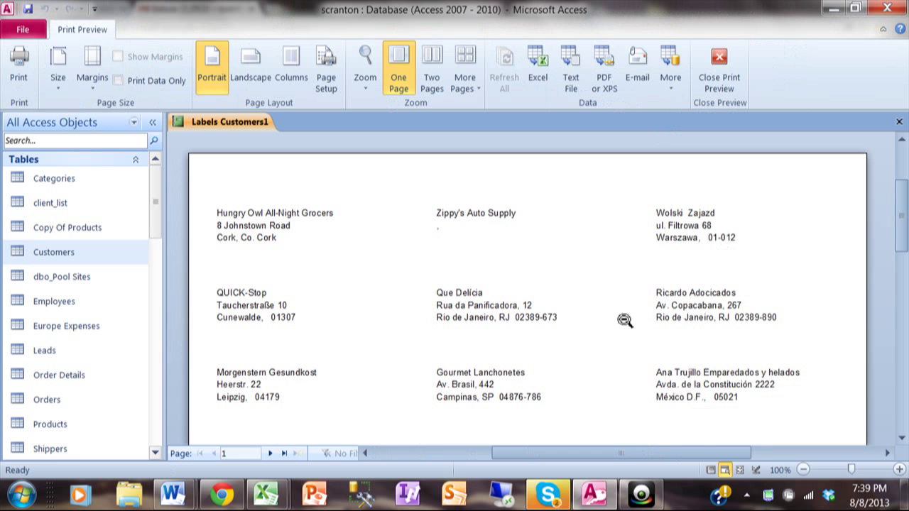
pyautogui.moveTo(900, 238); pyautogui.dragTo(903, 262)
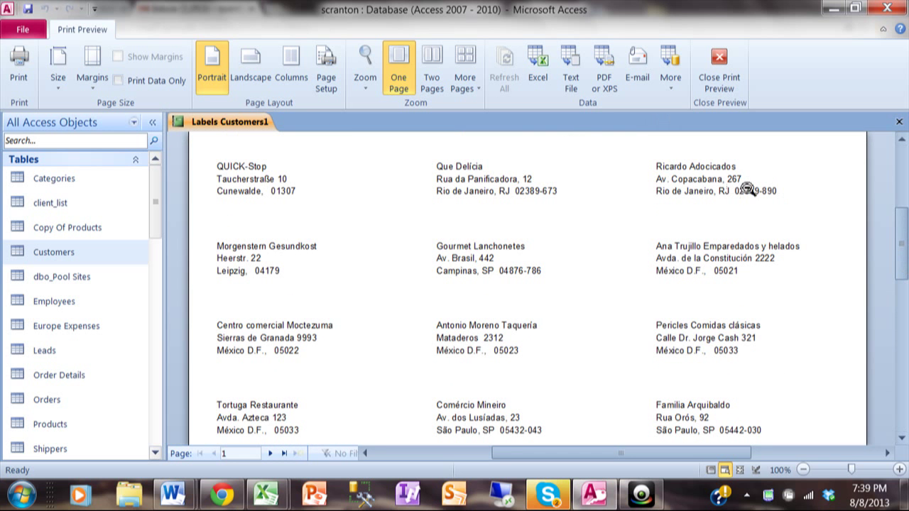
pyautogui.moveTo(903, 261); pyautogui.dragTo(898, 181)
pyautogui.click(720, 74)
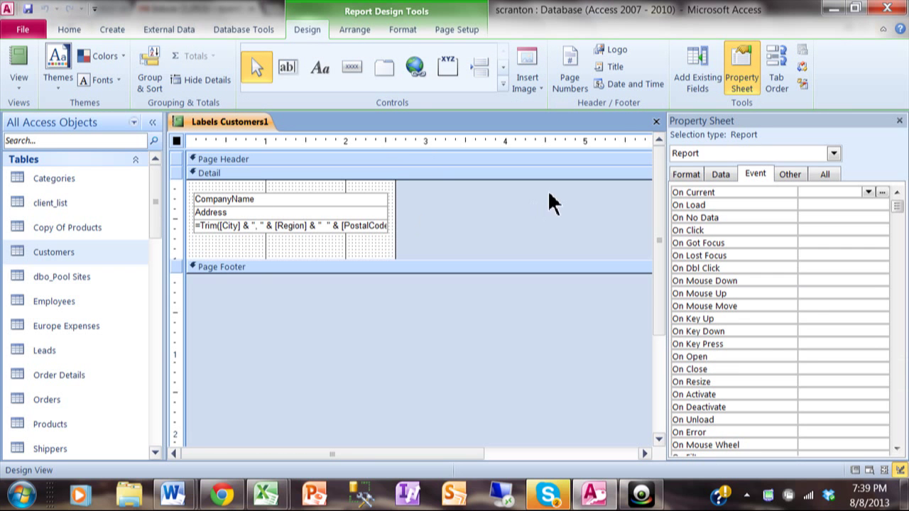
# Close the Labels Customers1 report tab
pyautogui.click(656, 121)
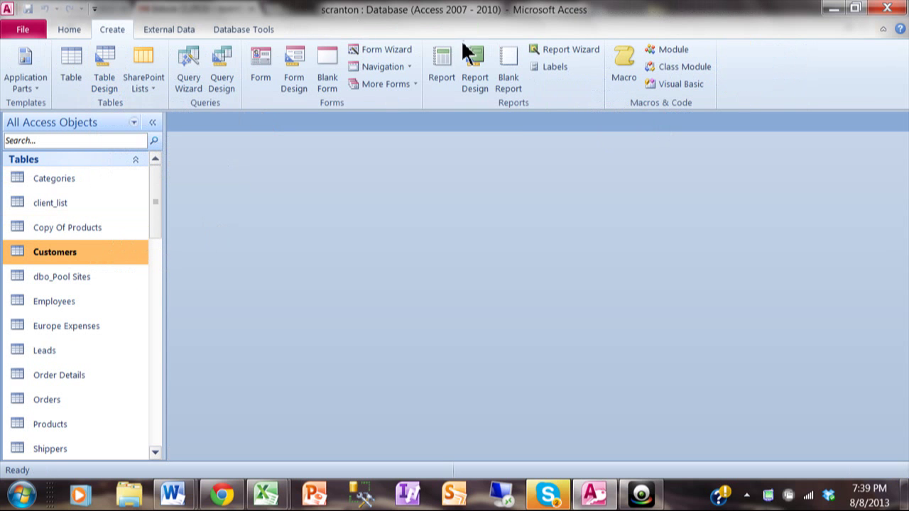
# Launch Create > Labels again to reopen the Label Wizard for Customers
pyautogui.click(558, 66)
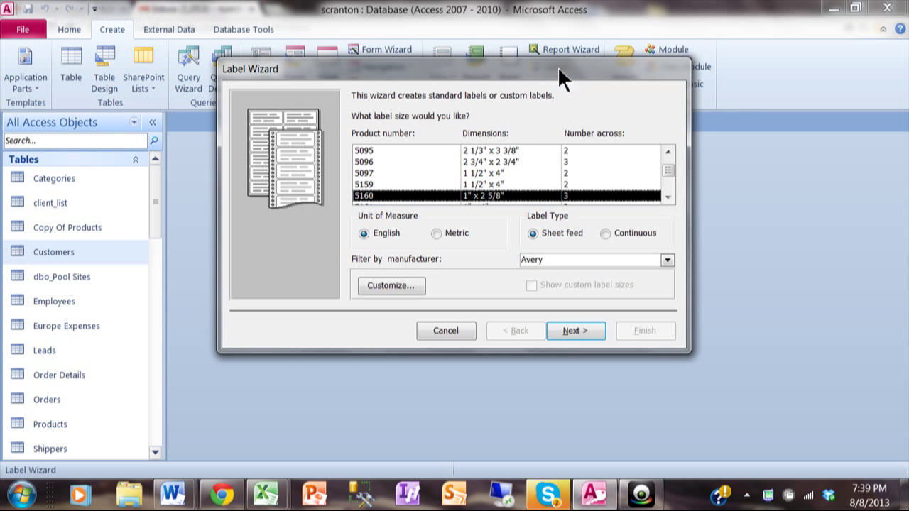